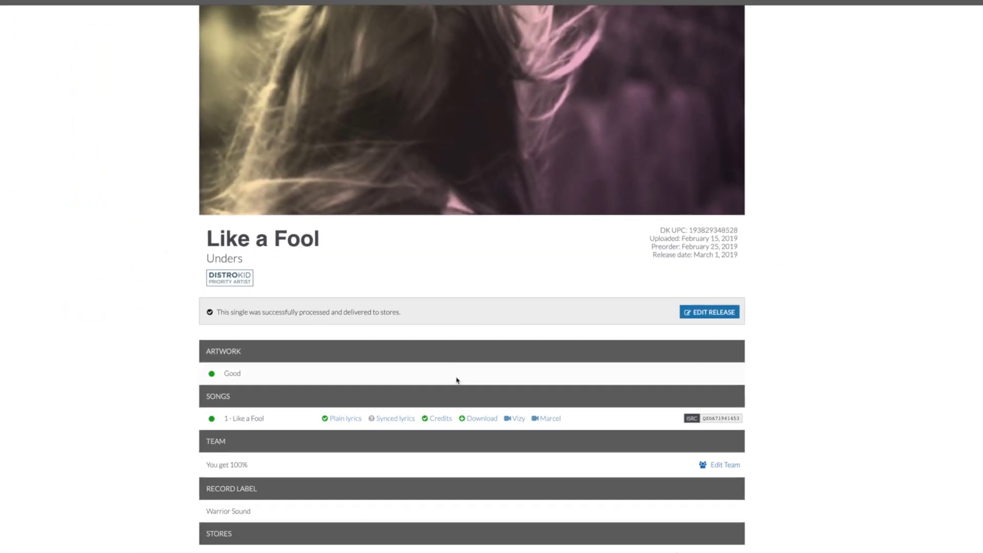
# - Scroll through the DistroKid pricing article, with plans from Musician at $19.99/year up to Label 100
pyautogui.scroll(-8, 458, 380)
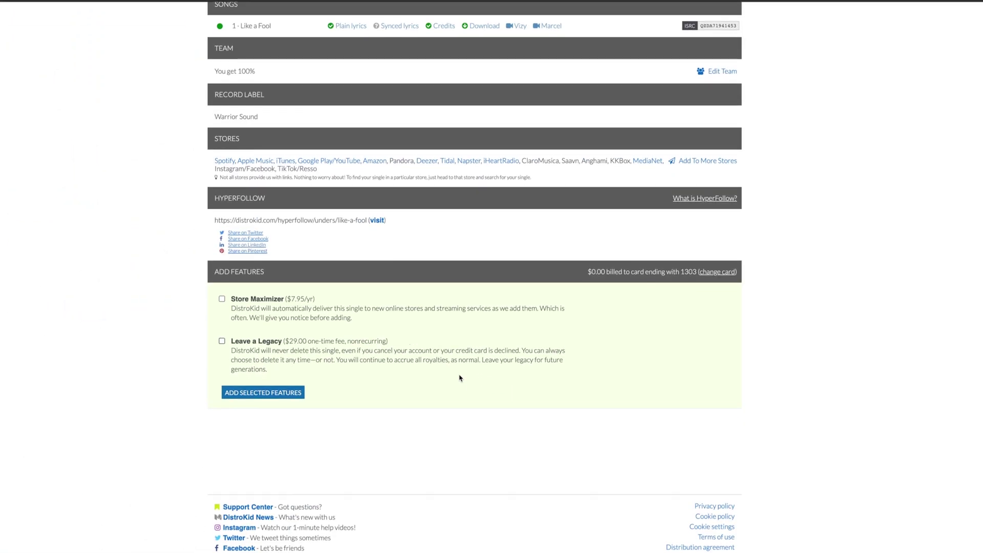
pyautogui.scroll(3, 461, 377)
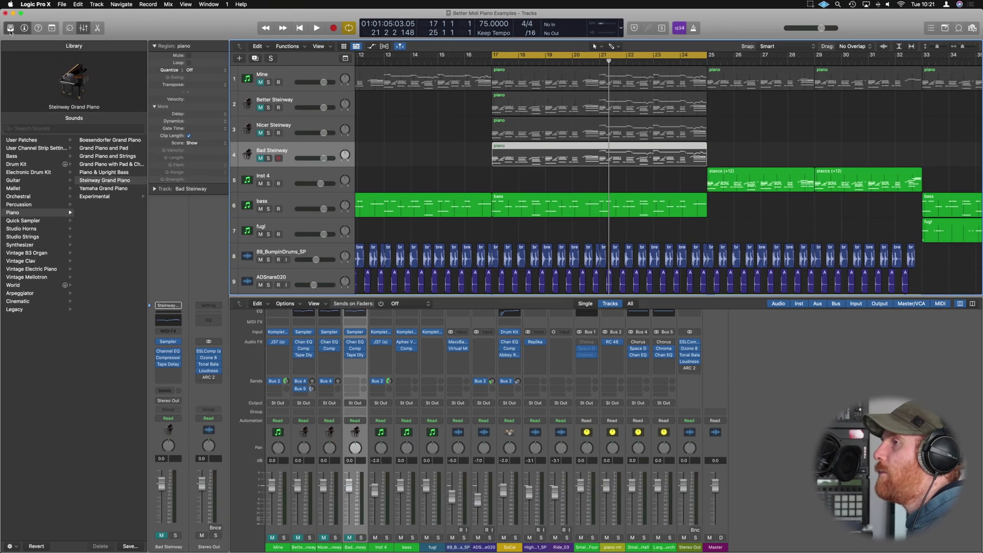
# - Hide the sound Library panel so only the Steinway track list and mixer remain
pyautogui.click(10, 28)
pyautogui.click(10, 28)
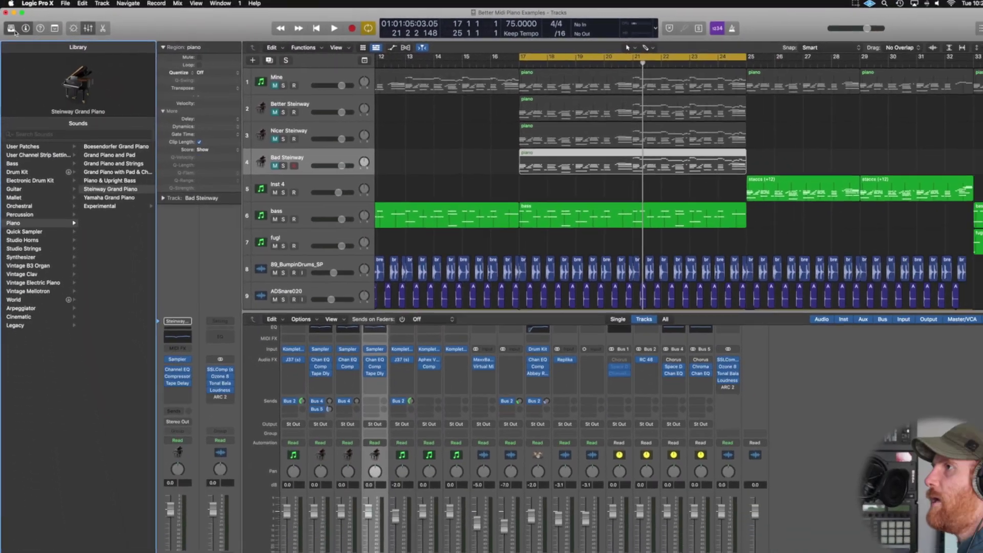
pyautogui.press('y')
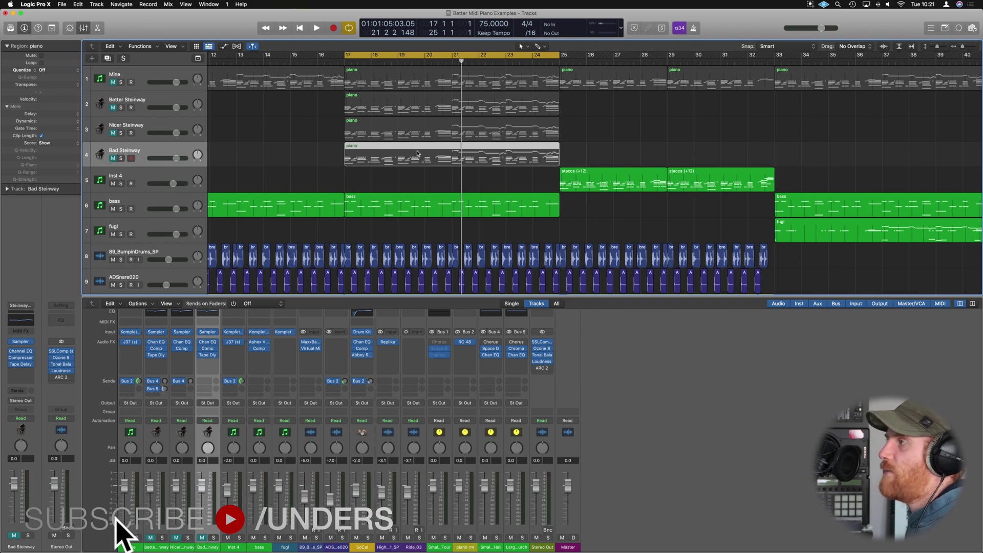
# - Open the Bad Steinway region in the Piano Roll, solo that track and play it from bar 17
pyautogui.doubleClick(417, 150)
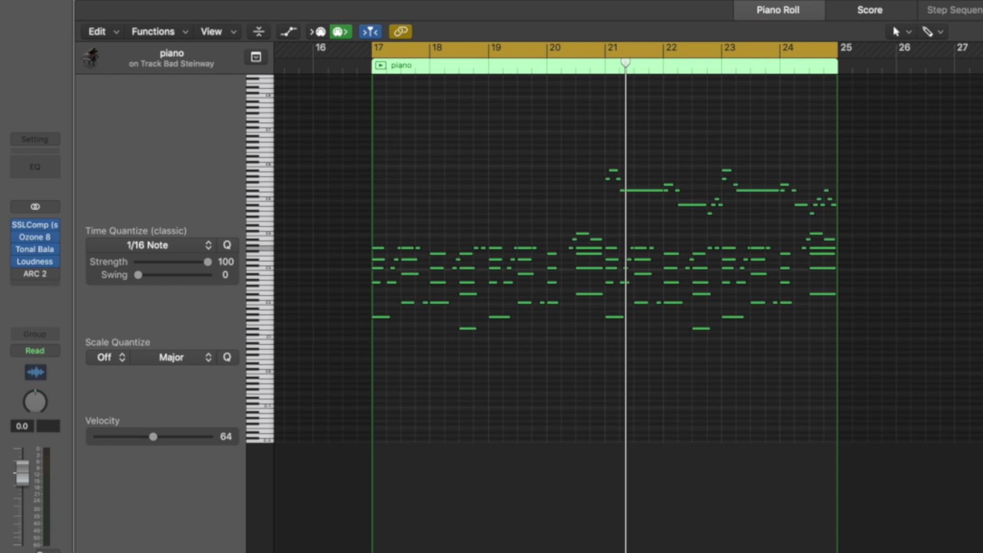
pyautogui.press('space')
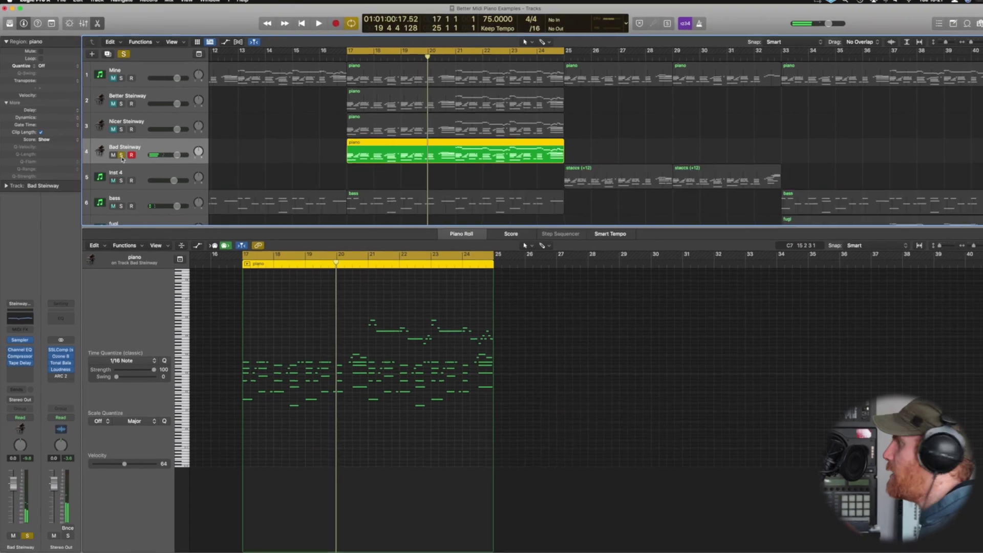
pyautogui.click(126, 109)
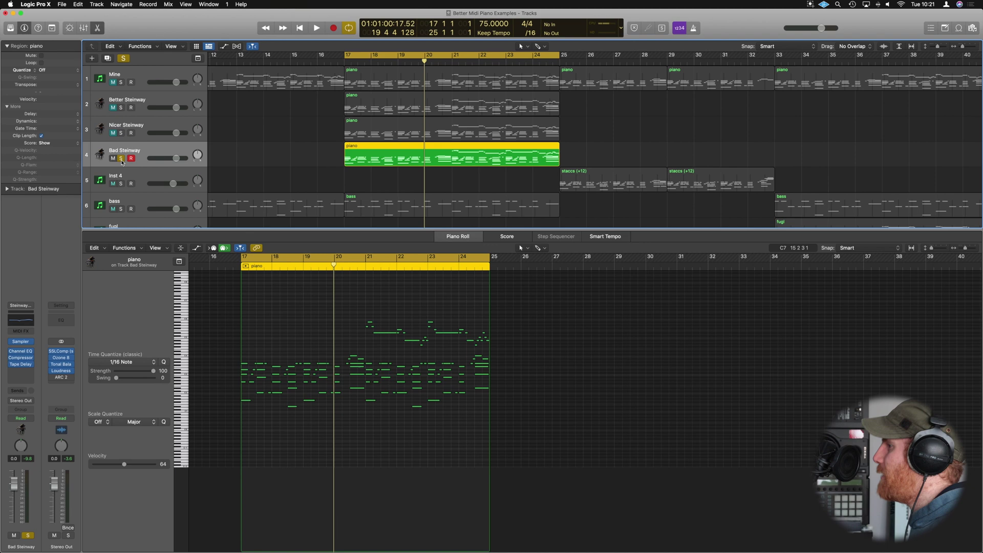
pyautogui.press('space')
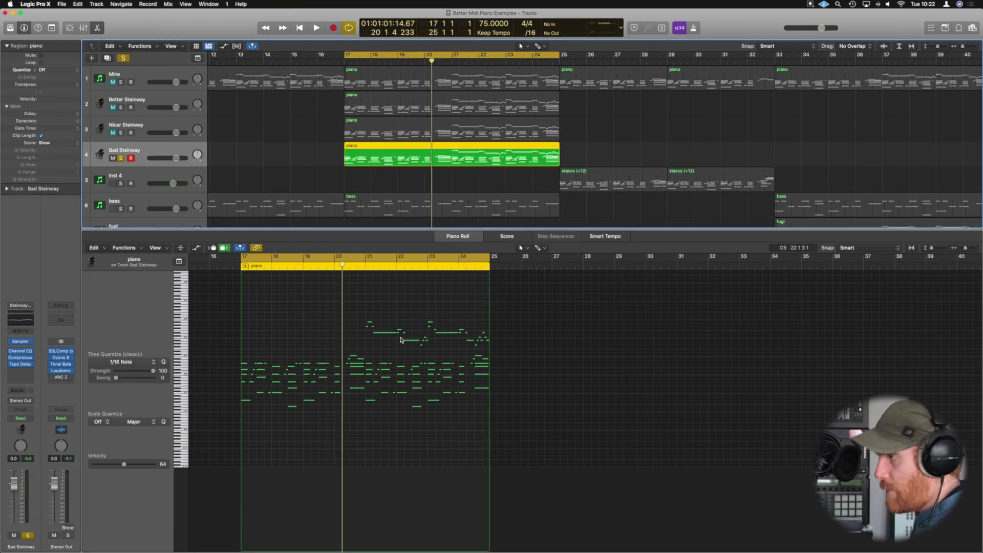
pyautogui.scroll(-1, 206, 127)
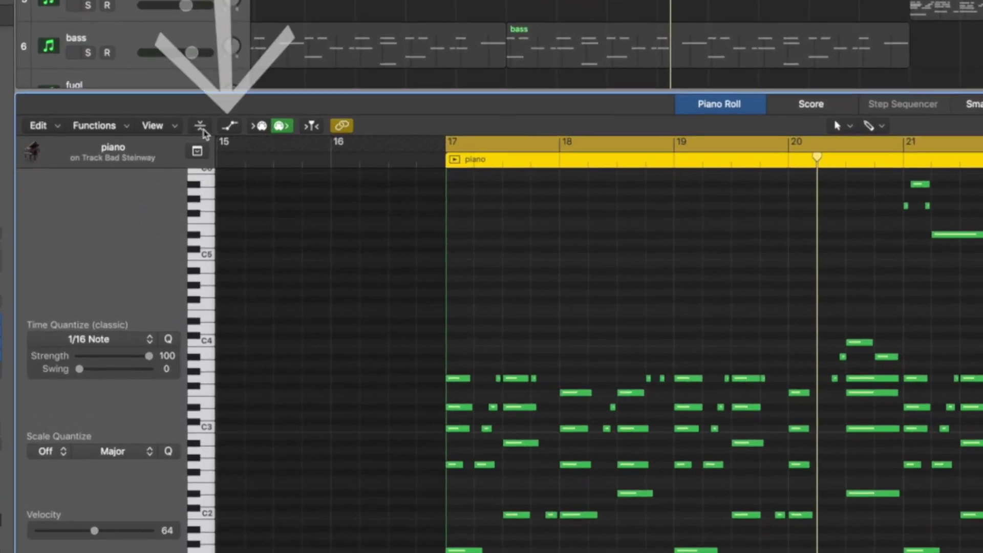
# - Show the Nicer Steinway sustain pedal data in a lane below the notes and play the part
pyautogui.click(230, 125)
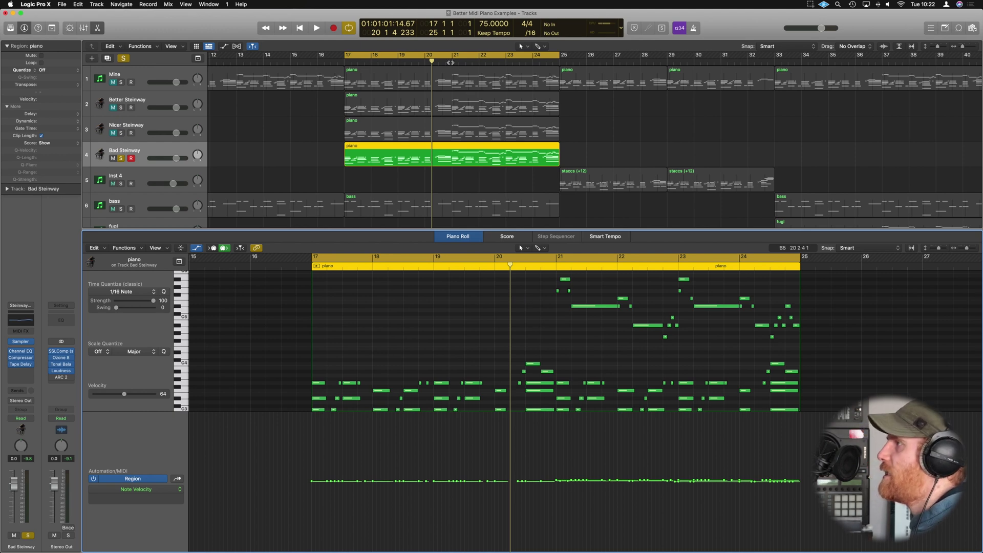
pyautogui.press('space')
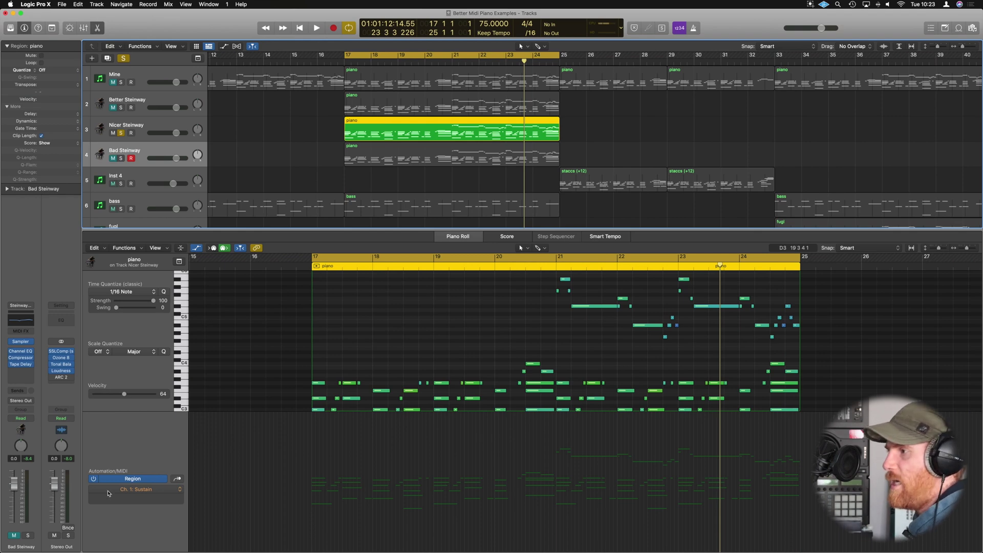
# - Switch the lane to Note Velocity, then compare Nicer and Bad Steinway by alternating solos during playback
pyautogui.moveTo(108, 494); pyautogui.dragTo(171, 517)
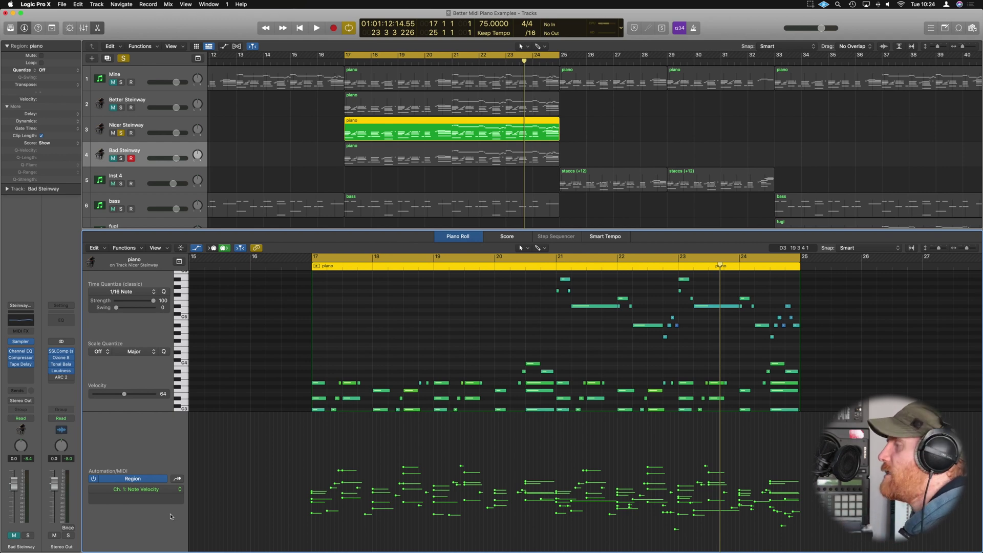
pyautogui.press('space')
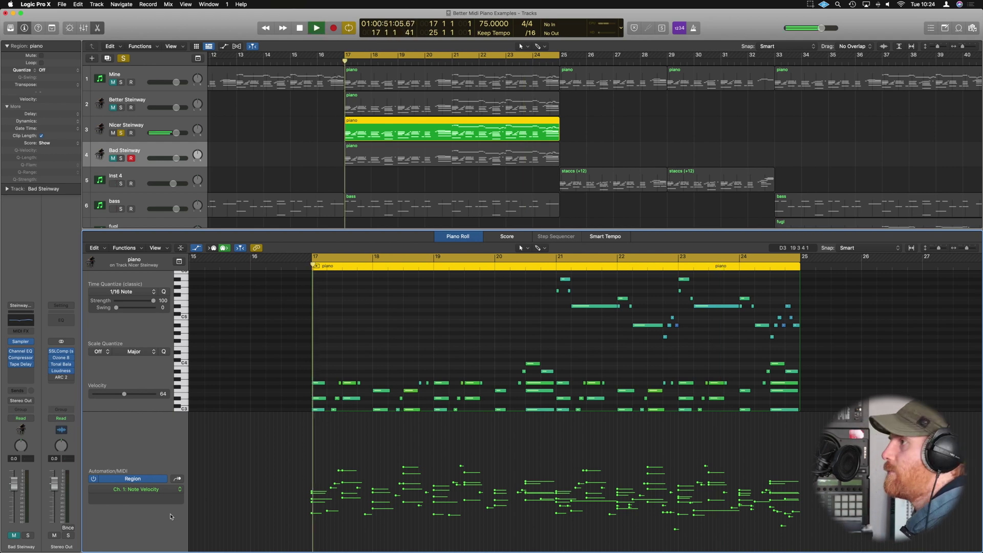
pyautogui.click(121, 159)
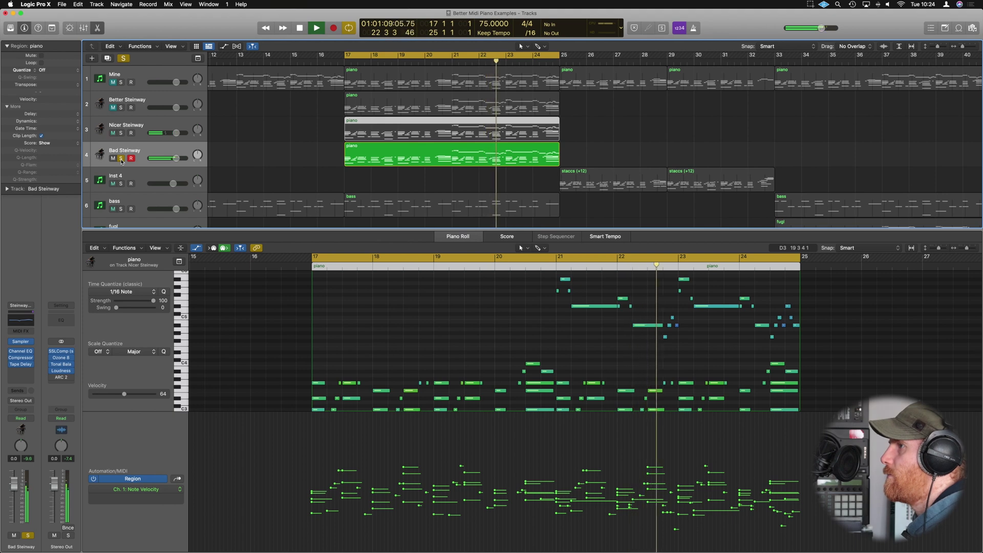
pyautogui.click(121, 133)
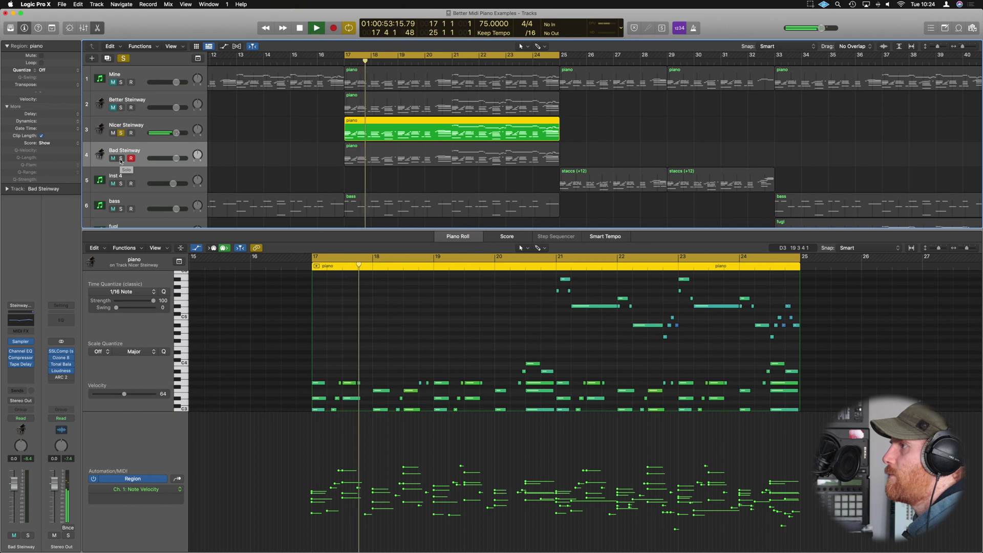
pyautogui.click(121, 158)
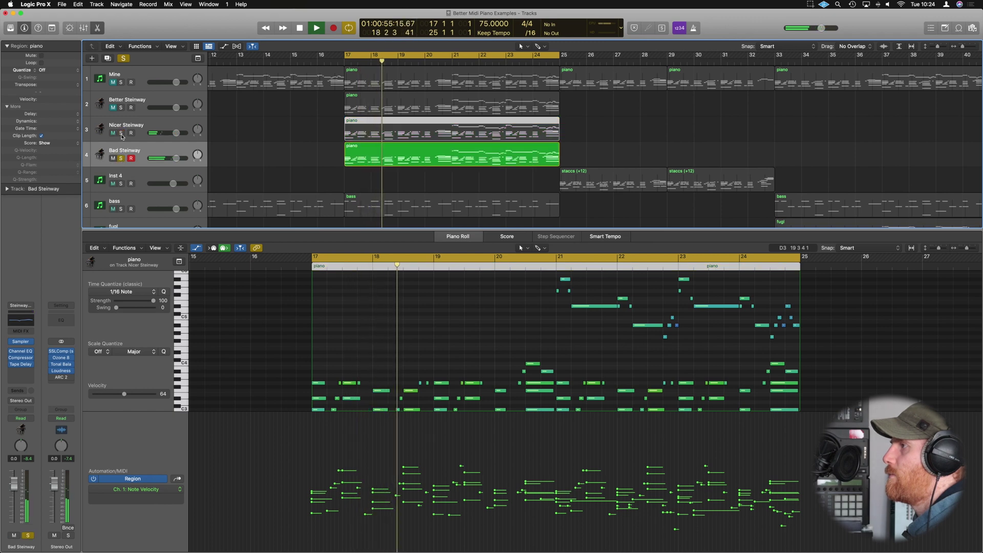
pyautogui.click(122, 134)
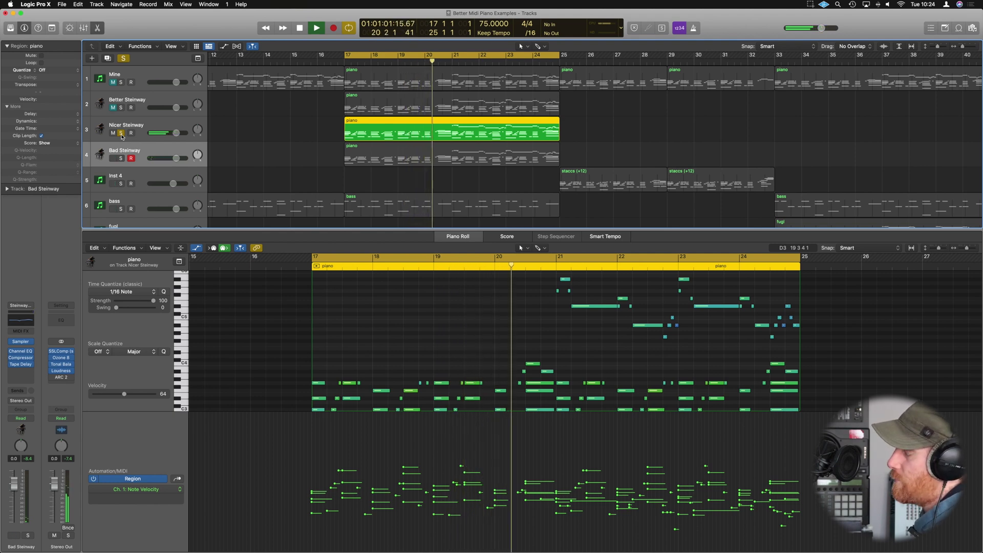
pyautogui.press('space')
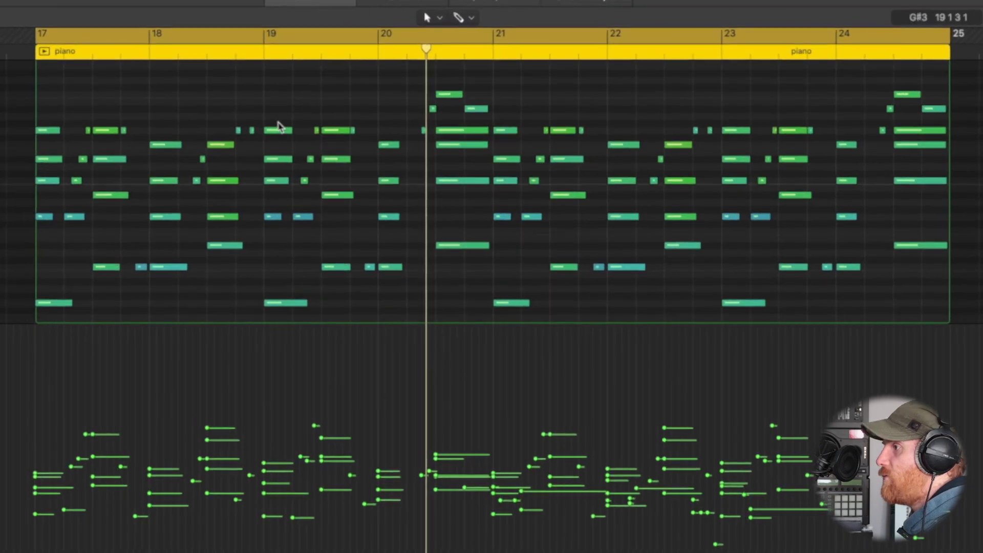
# - Zoom into the Nicer Steinway notes, check individual velocities (one at 50), then play from bar 17
pyautogui.moveTo(48, 105); pyautogui.dragTo(62, 225)
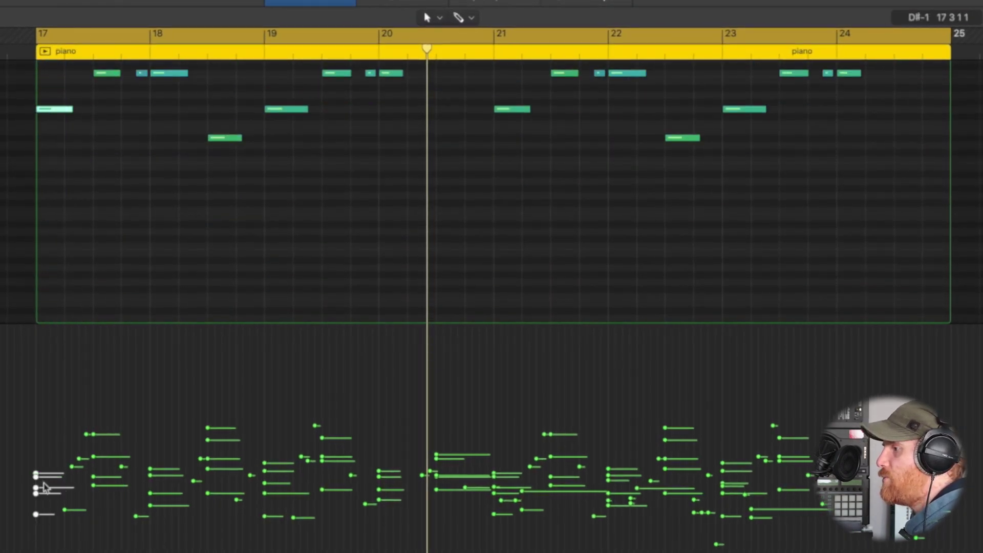
pyautogui.scroll(2, 85, 125)
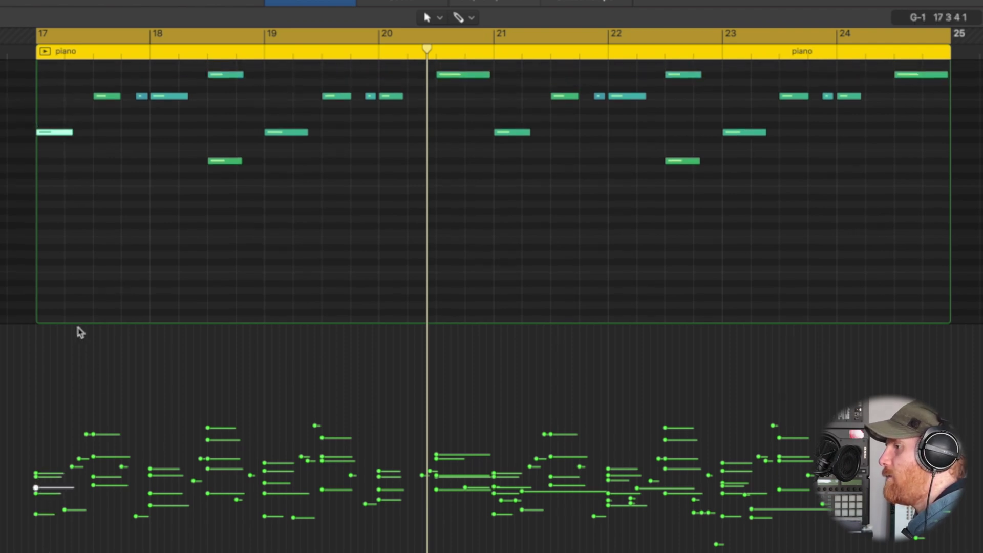
pyautogui.scroll(5, 92, 228)
pyautogui.press('Up')
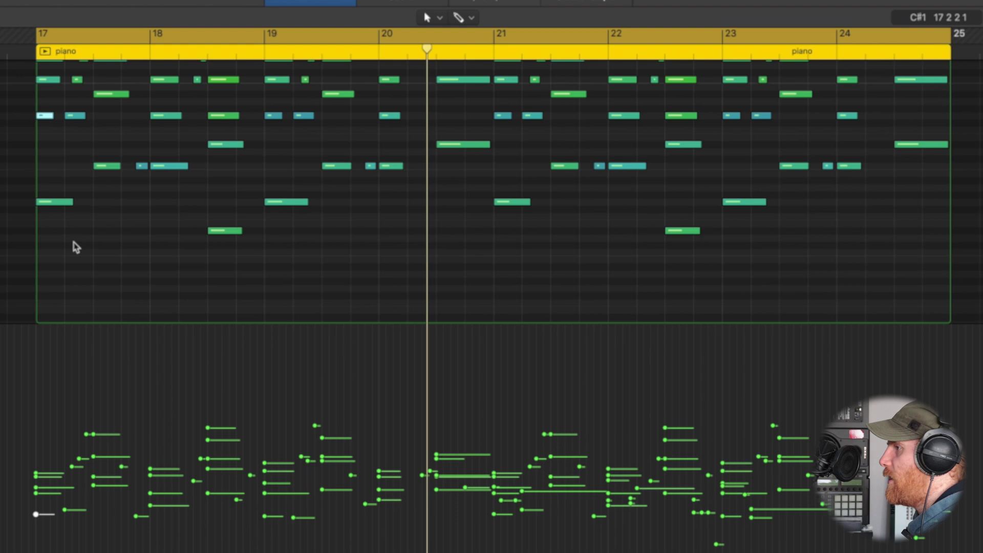
pyautogui.scroll(6, 80, 226)
pyautogui.moveTo(52, 187); pyautogui.dragTo(54, 131)
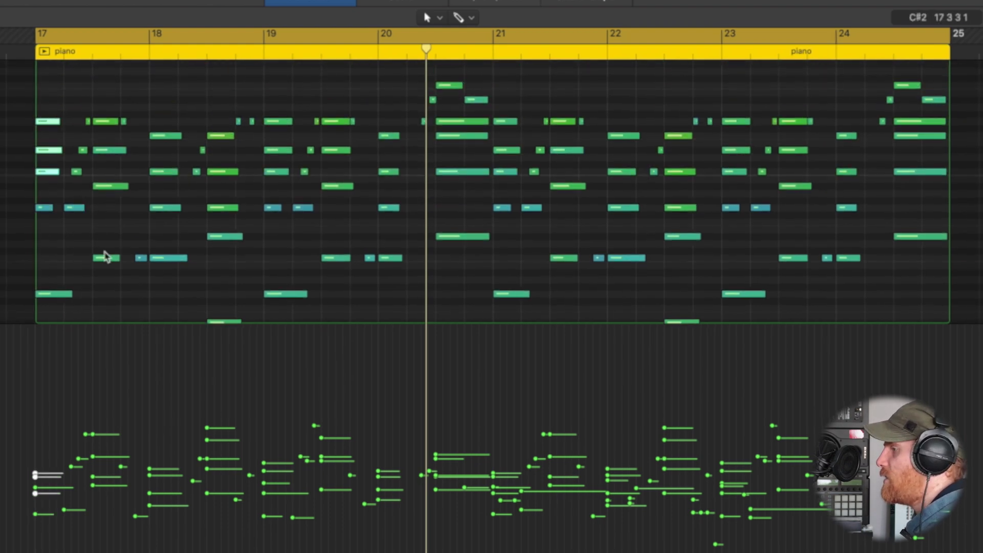
pyautogui.scroll(-2, 166, 301)
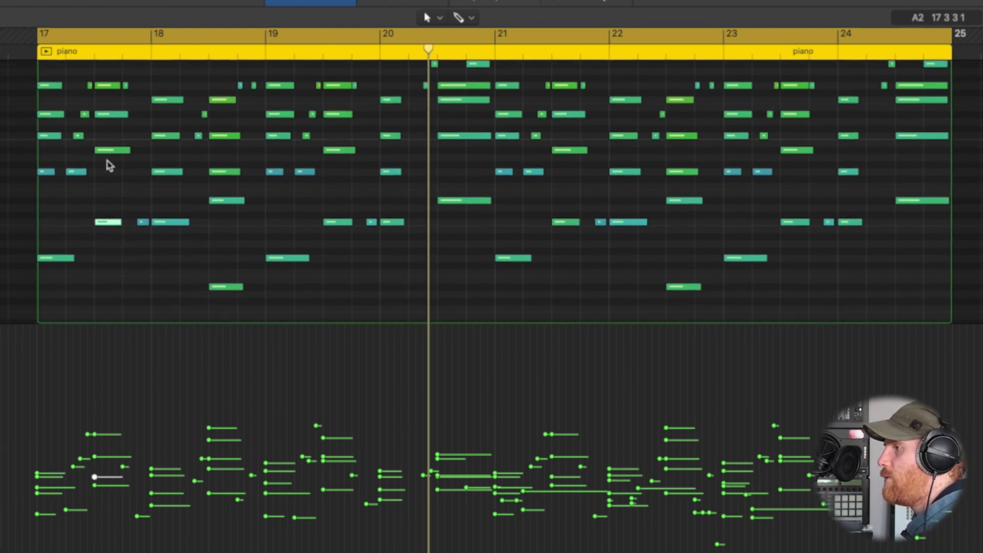
pyautogui.click(115, 113)
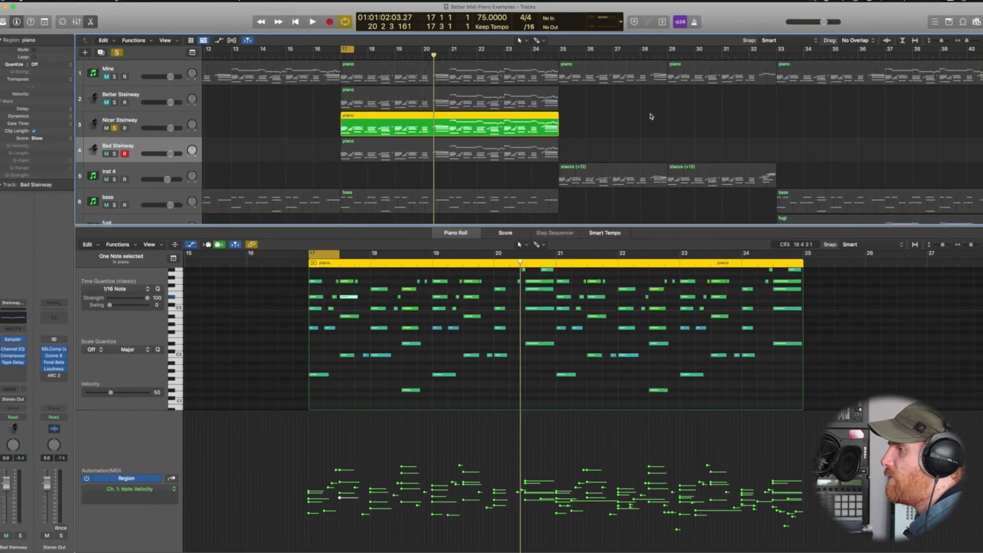
pyautogui.press('space')
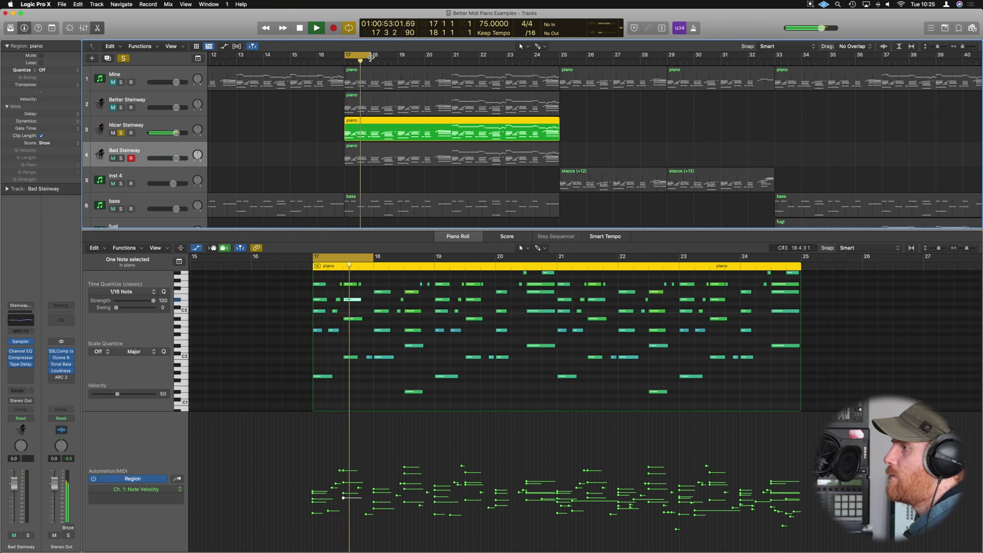
# - Stop playback after the Nicer Steinway part loops back to bar 17
pyautogui.press('space')
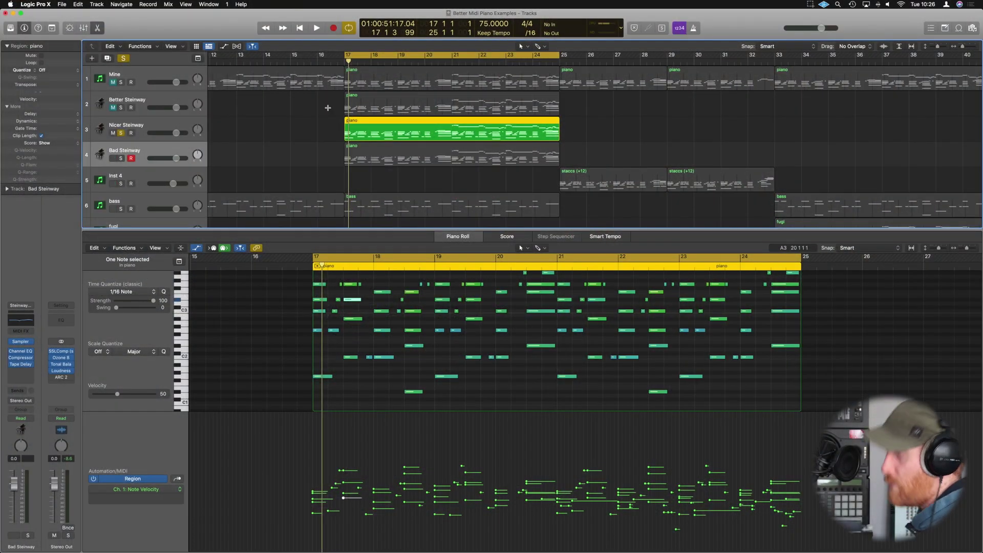
# - Move the cycle start to bar 21, play the loop, swap the heard piano, then select Better Steinway's region
pyautogui.moveTo(348, 57); pyautogui.dragTo(450, 59)
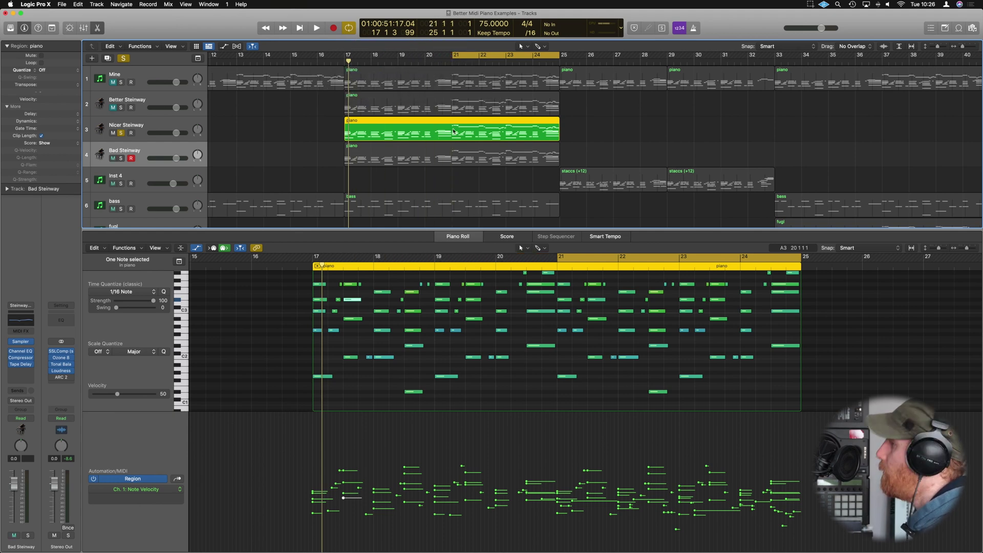
pyautogui.press('space')
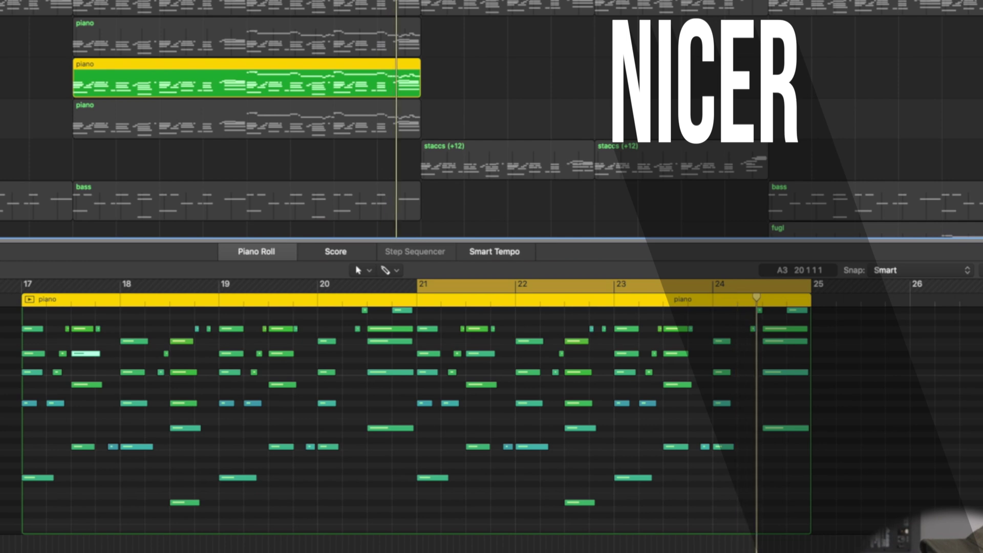
pyautogui.hotkey('ctrl', 'm')
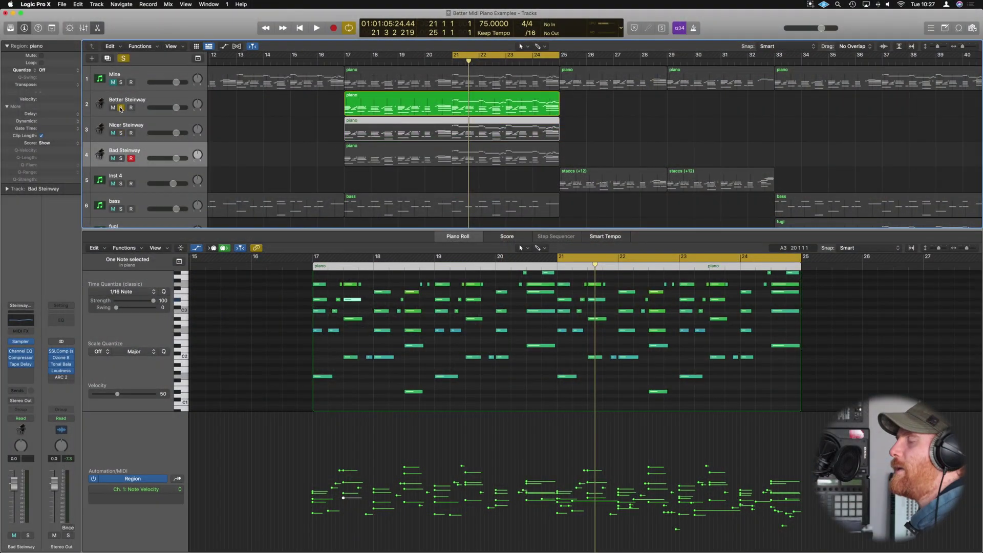
pyautogui.click(506, 97)
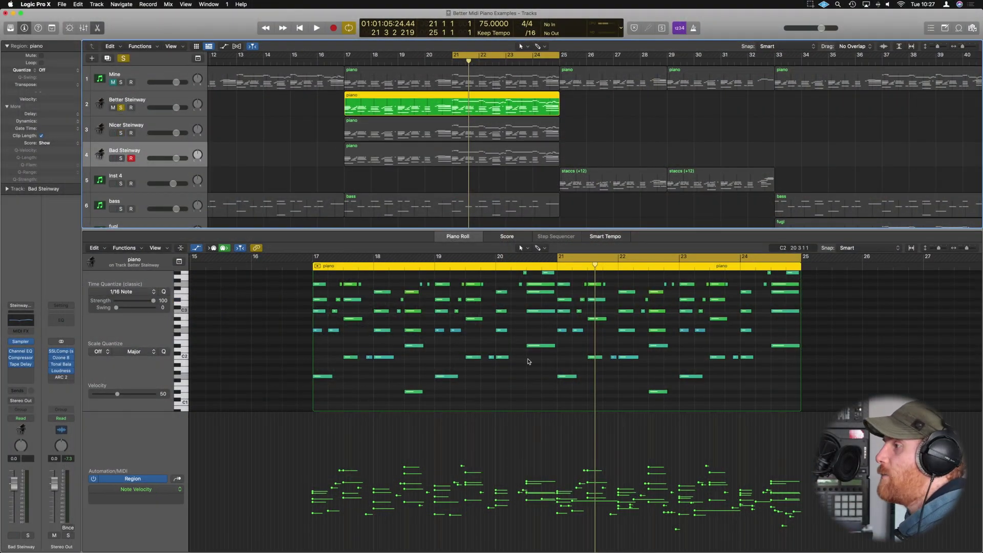
# - Lengthen, then shorten, Better Steinway's low G1 note at bar 17 to 0 1 0 0
pyautogui.scroll(5, 343, 397)
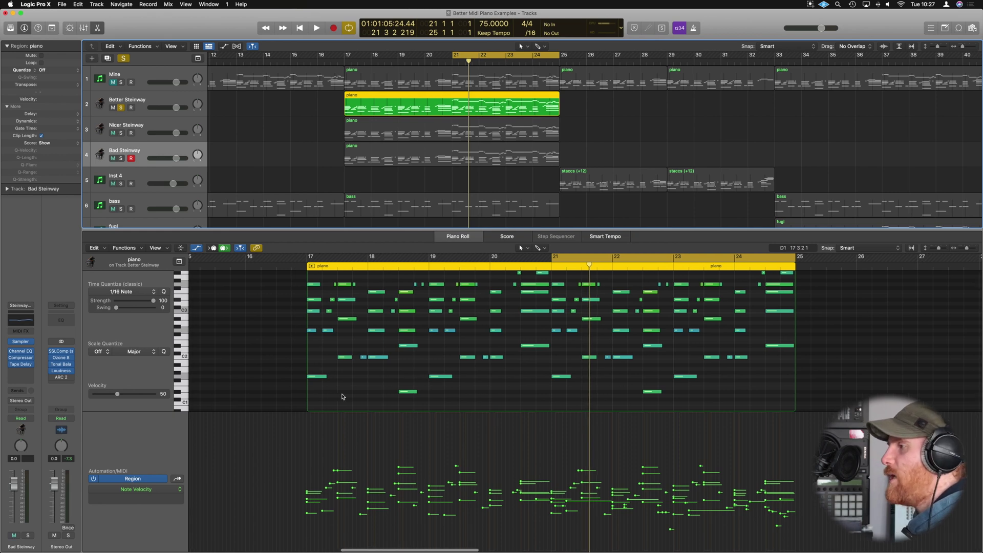
pyautogui.moveTo(423, 274); pyautogui.dragTo(453, 400)
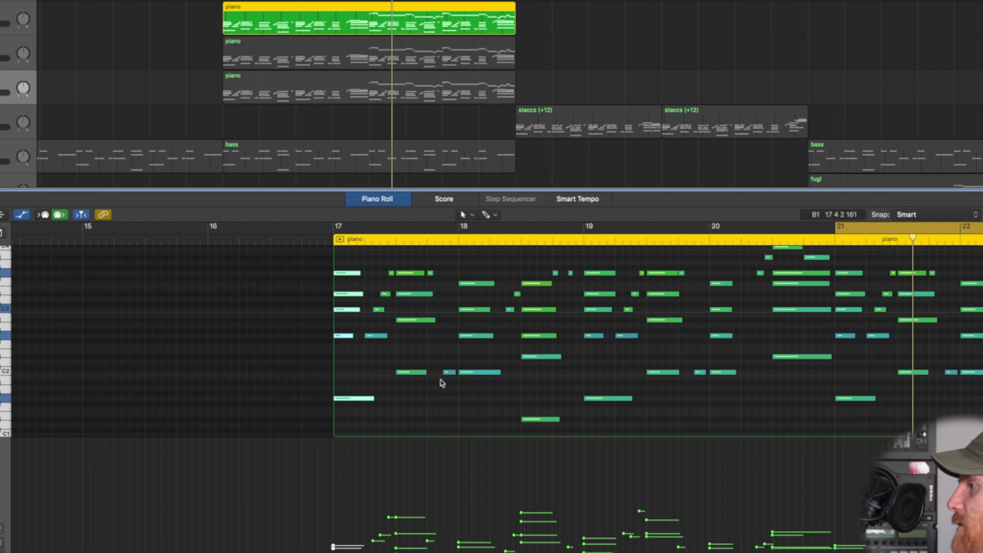
pyautogui.click(453, 387)
pyautogui.moveTo(187, 437); pyautogui.dragTo(226, 437)
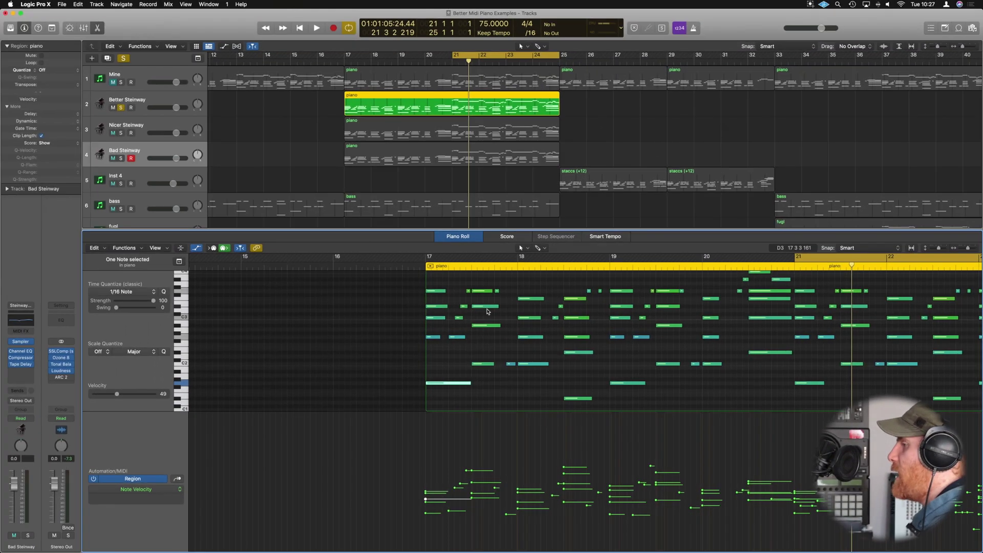
pyautogui.moveTo(469, 383); pyautogui.dragTo(448, 384)
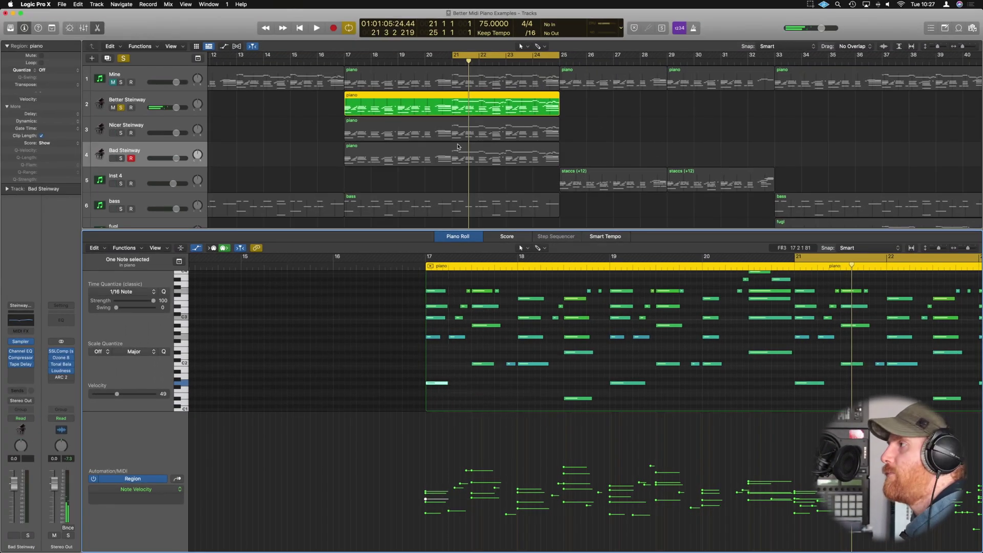
# - Audition the soloed Bad Steinway region from bar 17, then move the solo back to Better Steinway
pyautogui.click(122, 158)
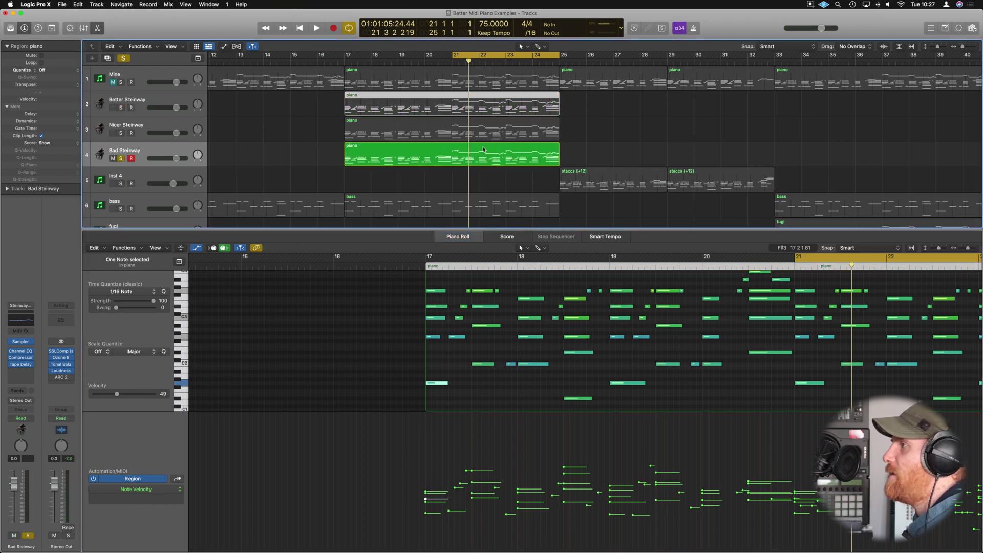
pyautogui.click(484, 149)
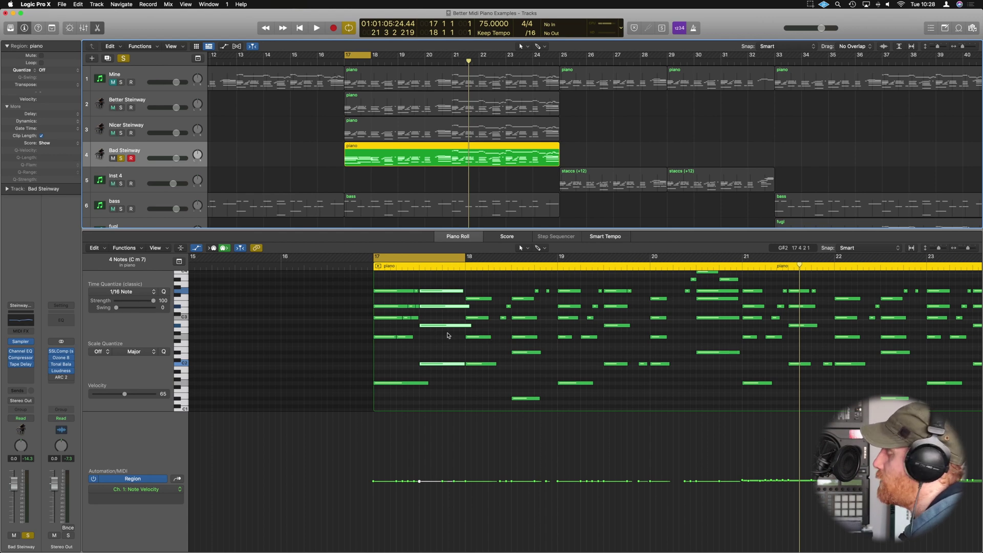
pyautogui.press('space')
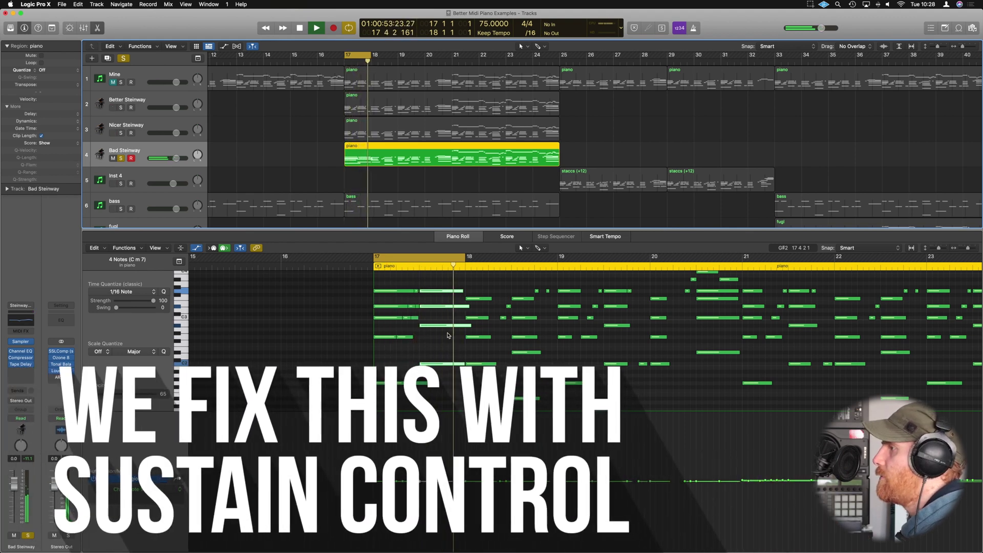
pyautogui.press('space')
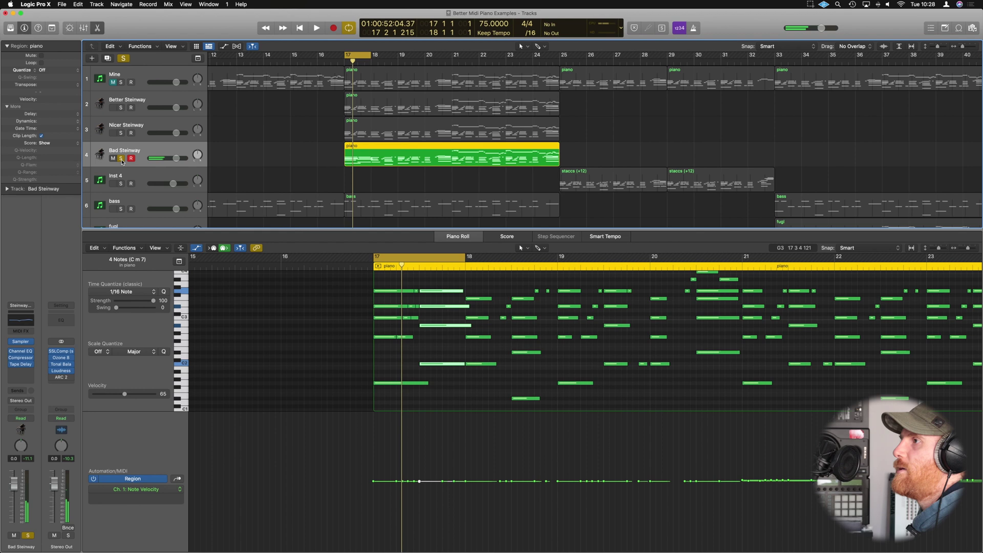
pyautogui.click(121, 159)
pyautogui.click(121, 107)
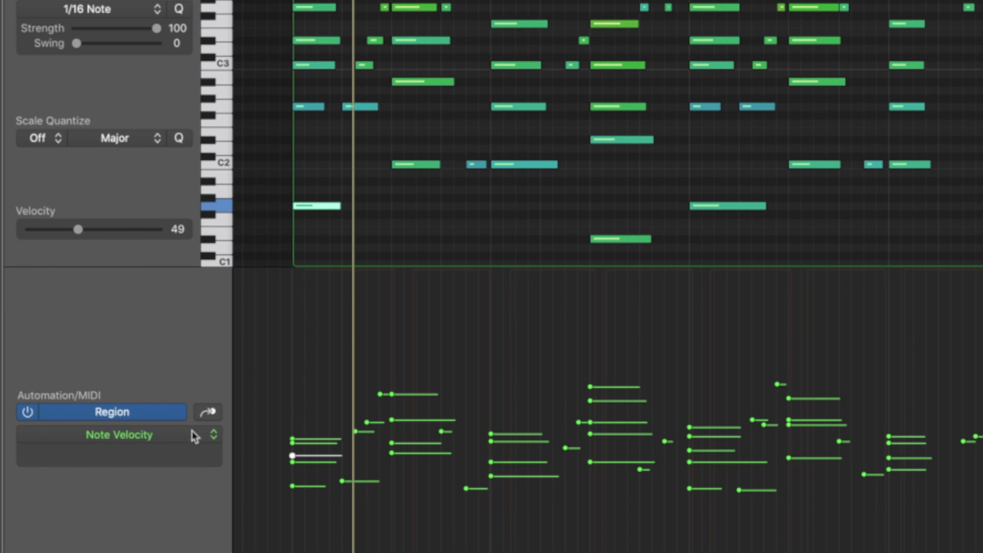
# - Switch the region's MIDI lane from Note Velocity to Ch. 1 Sustain pedal data (127/0)
pyautogui.click(127, 444)
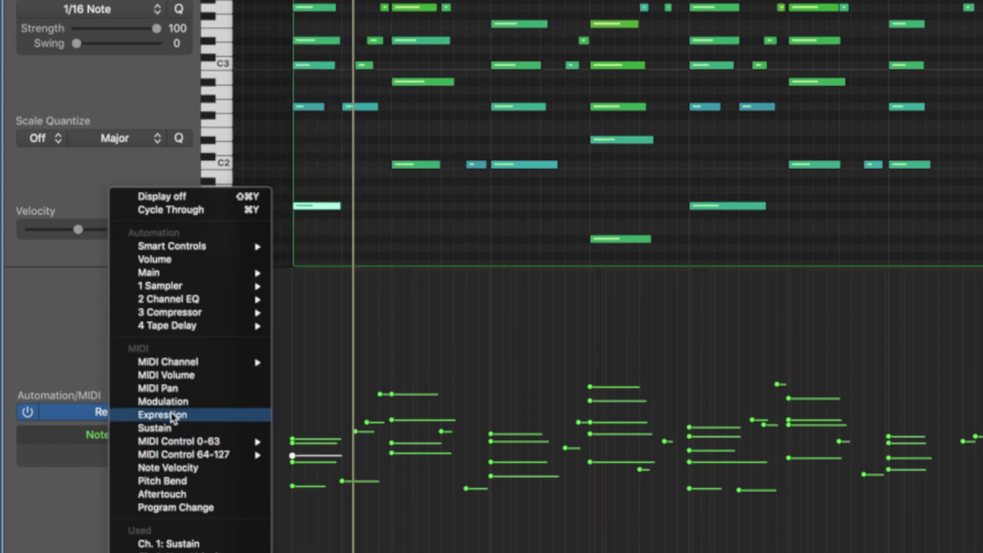
pyautogui.click(203, 428)
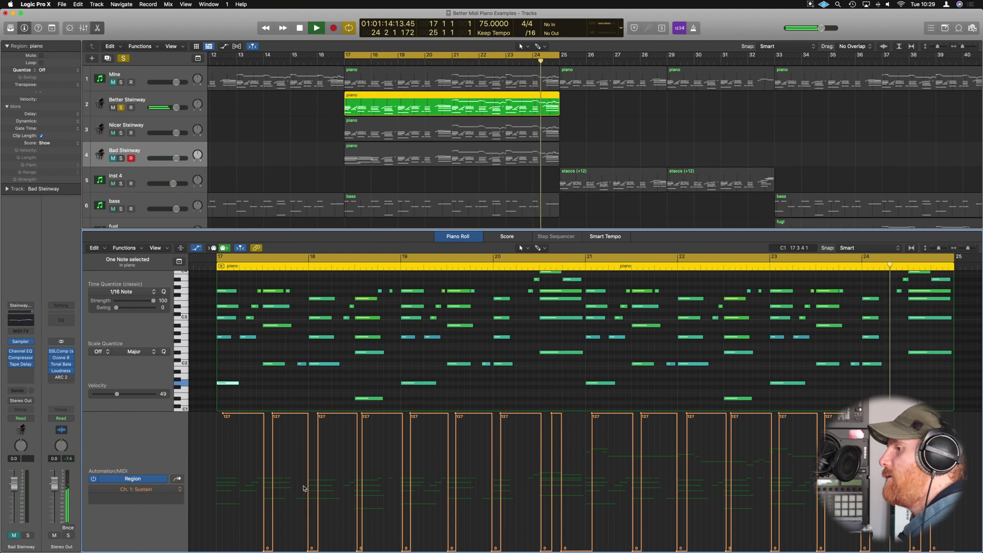
# - Nudge the first sustain point at bar 17 just above 0, then select the Better Steinway track
pyautogui.click(264, 549)
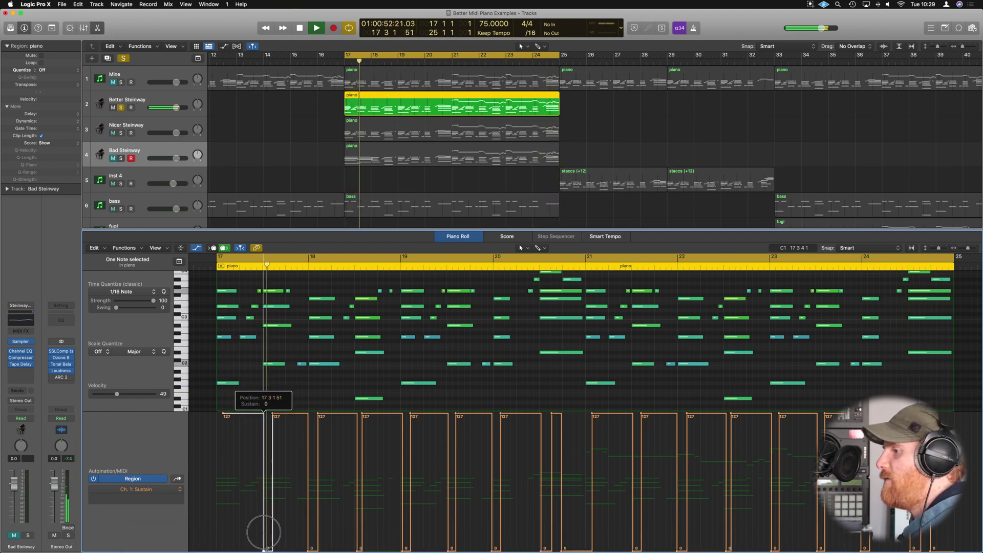
pyautogui.moveTo(265, 550); pyautogui.dragTo(266, 543)
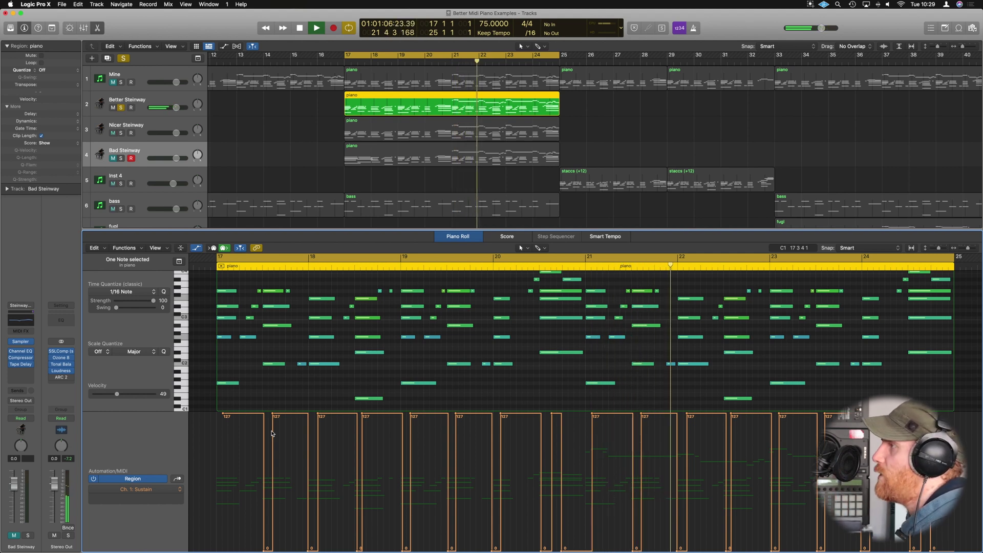
pyautogui.click(166, 101)
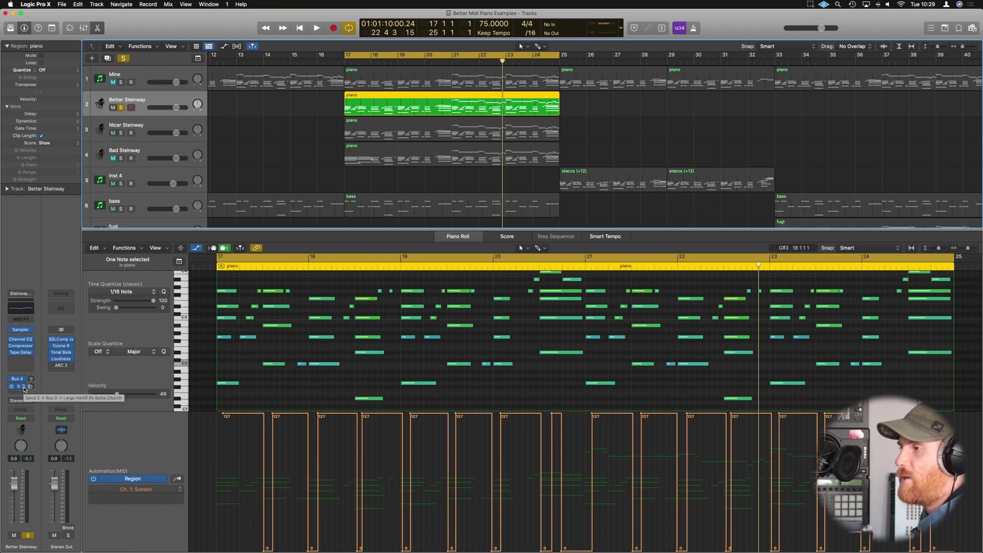
# - Show the Mixer with every channel strip below the tracks and start playback from bar 17
pyautogui.press('x')
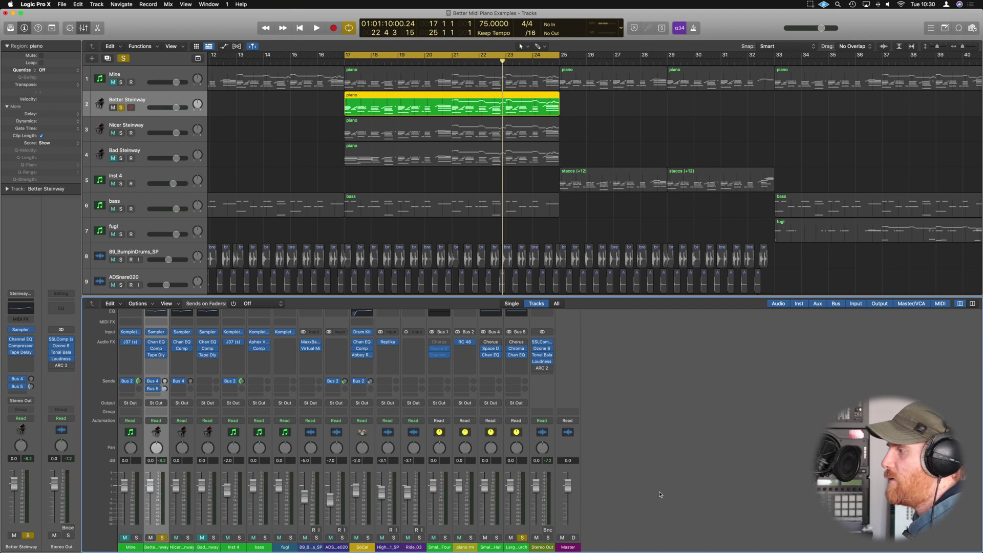
pyautogui.press('space')
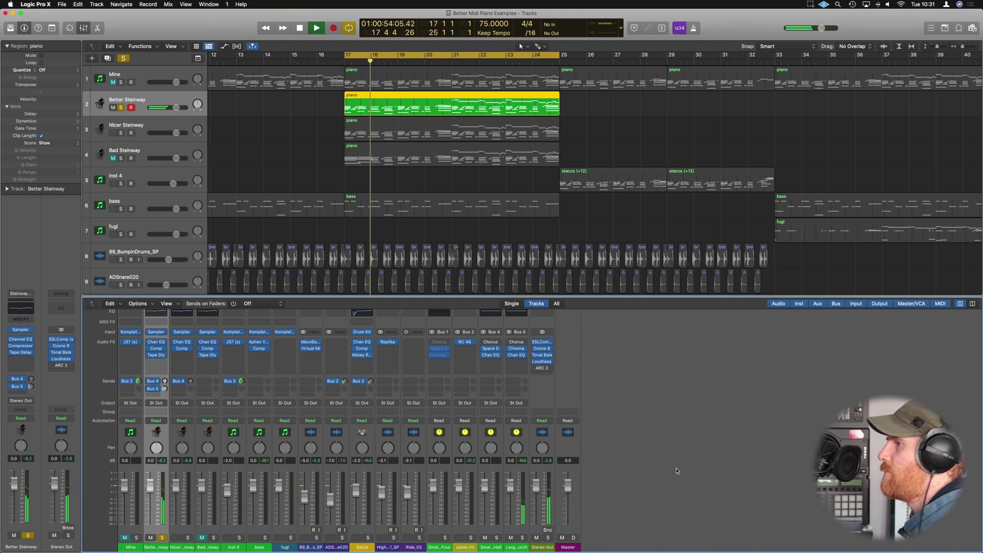
pyautogui.click(23, 355)
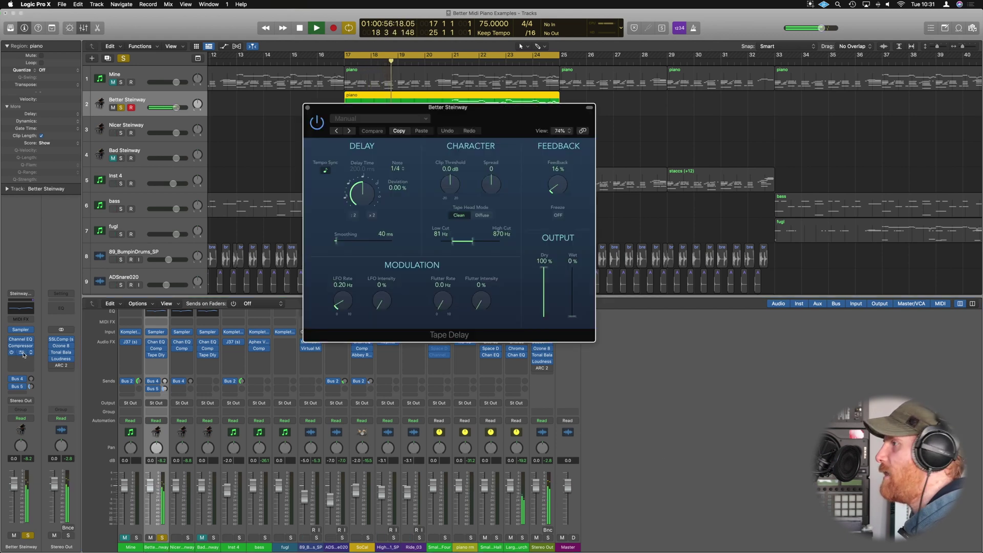
pyautogui.click(309, 108)
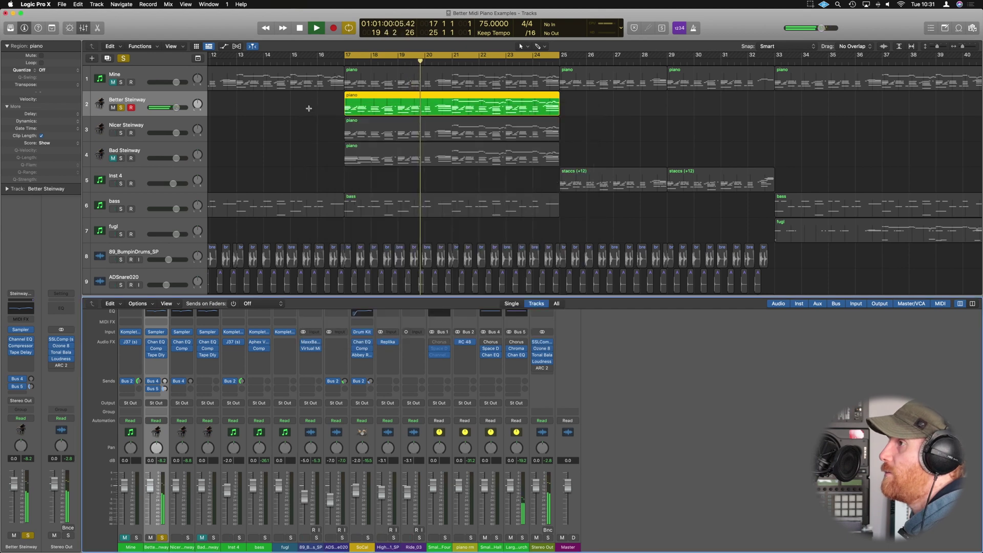
pyautogui.click(173, 128)
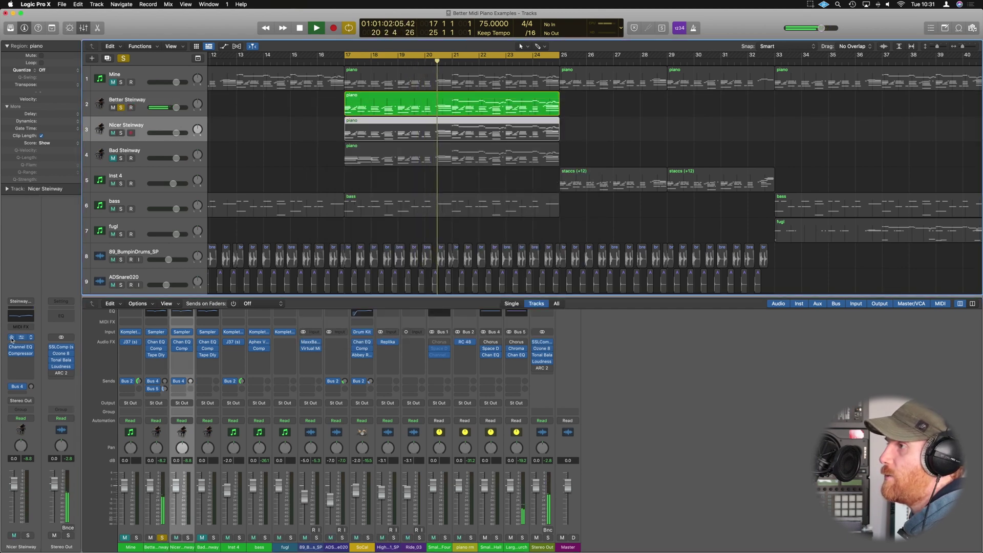
pyautogui.click(153, 102)
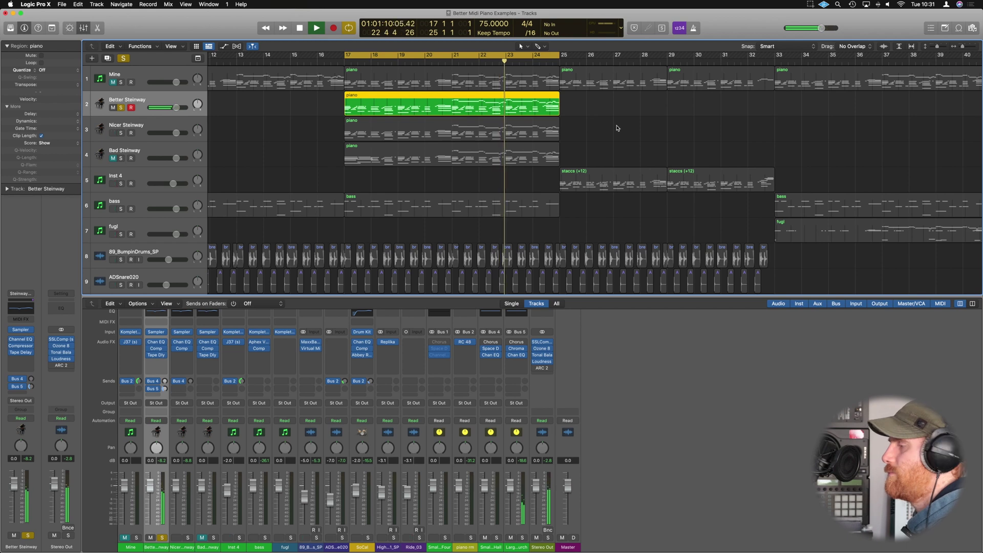
# - Set Better Steinway's Bus 5 reverb send to about -10.3 dB, with playback restarted from bar 17
pyautogui.press('space')
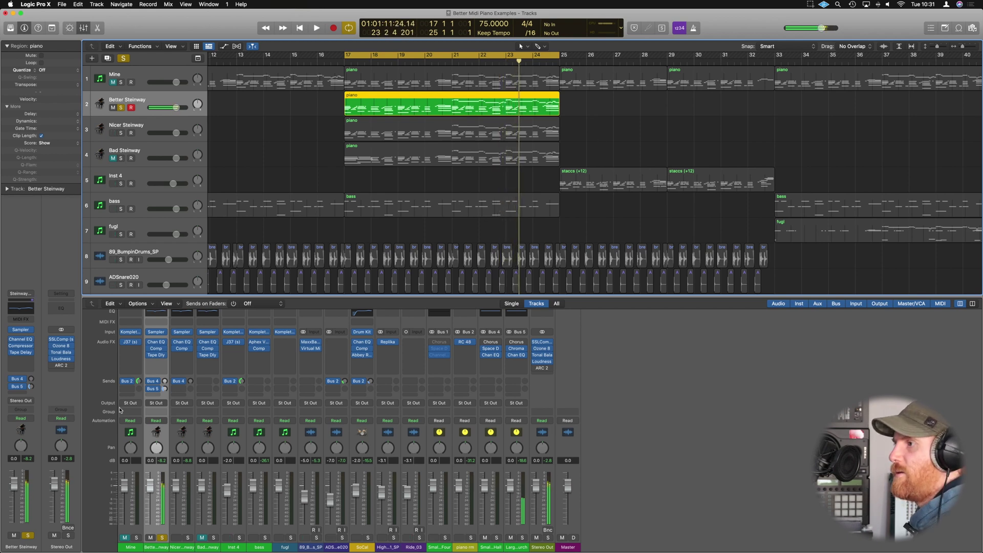
pyautogui.click(31, 387)
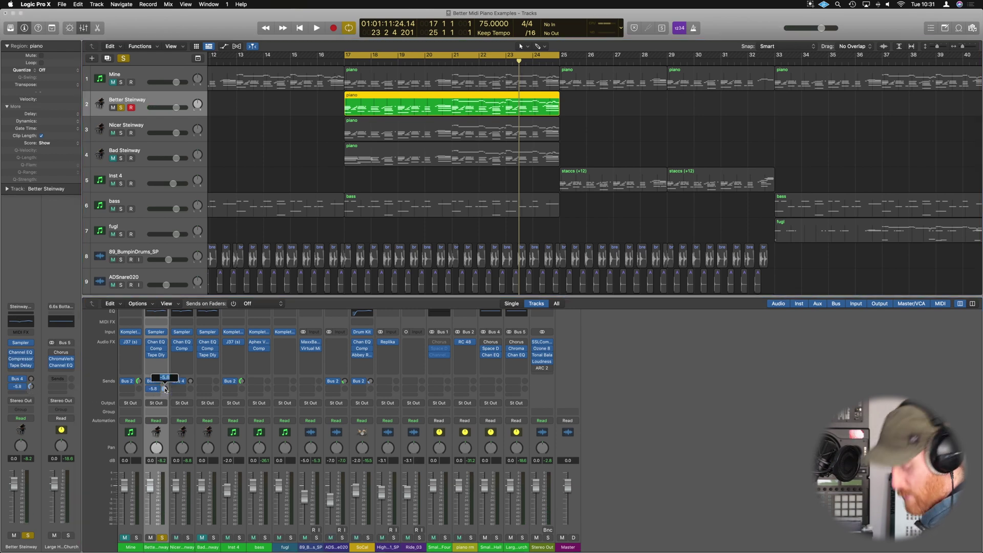
pyautogui.press('space')
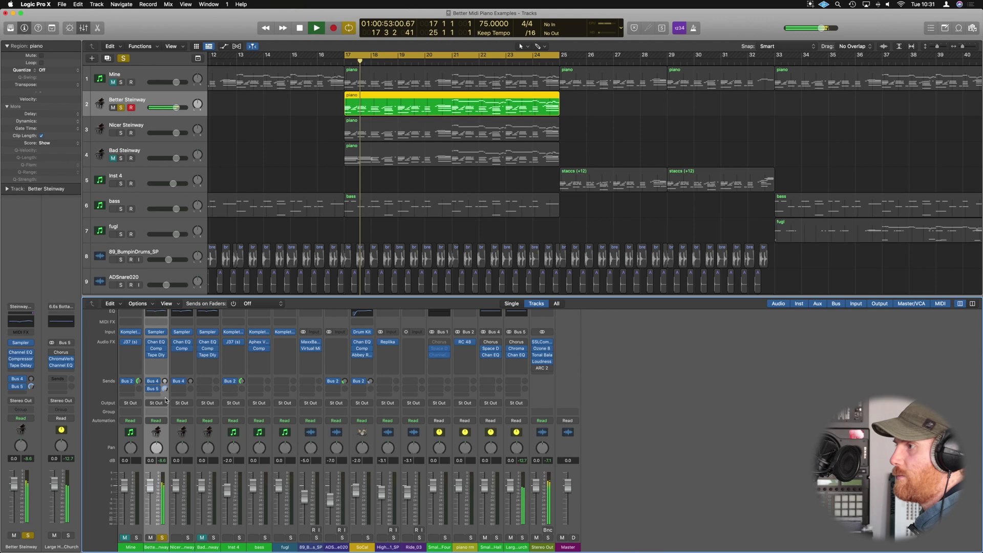
pyautogui.moveTo(165, 391); pyautogui.dragTo(169, 419)
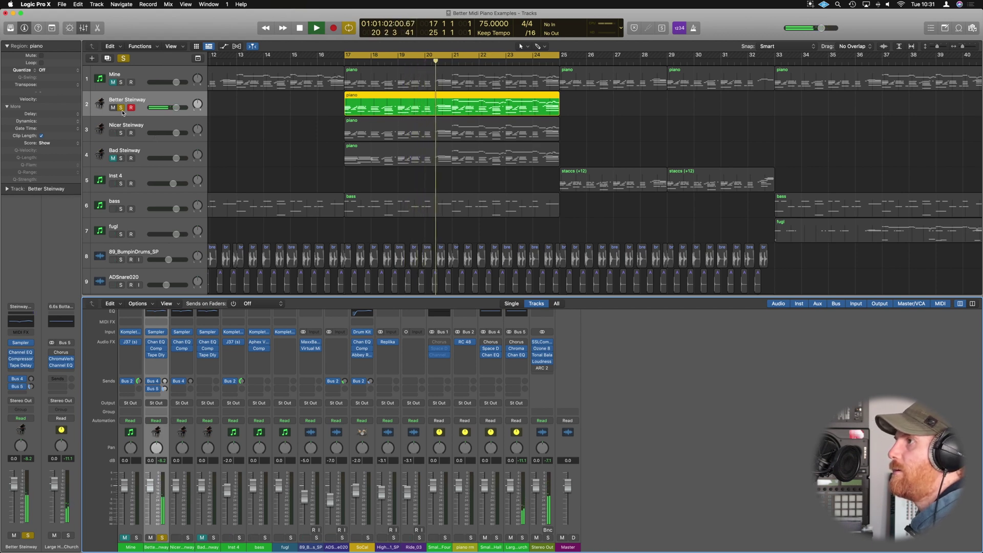
# - Stop playback, unsolo Better Steinway and mute it
pyautogui.press('space')
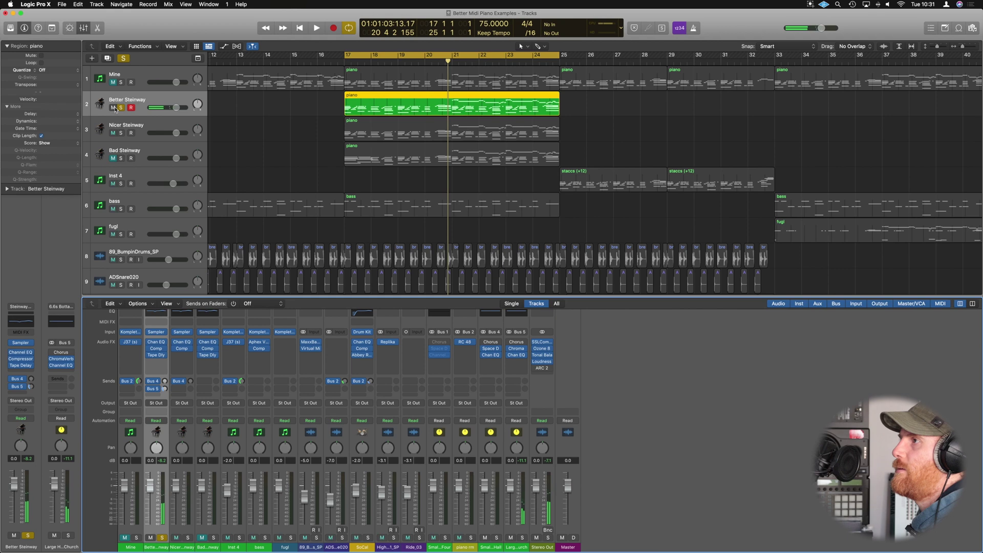
pyautogui.click(120, 108)
pyautogui.click(113, 107)
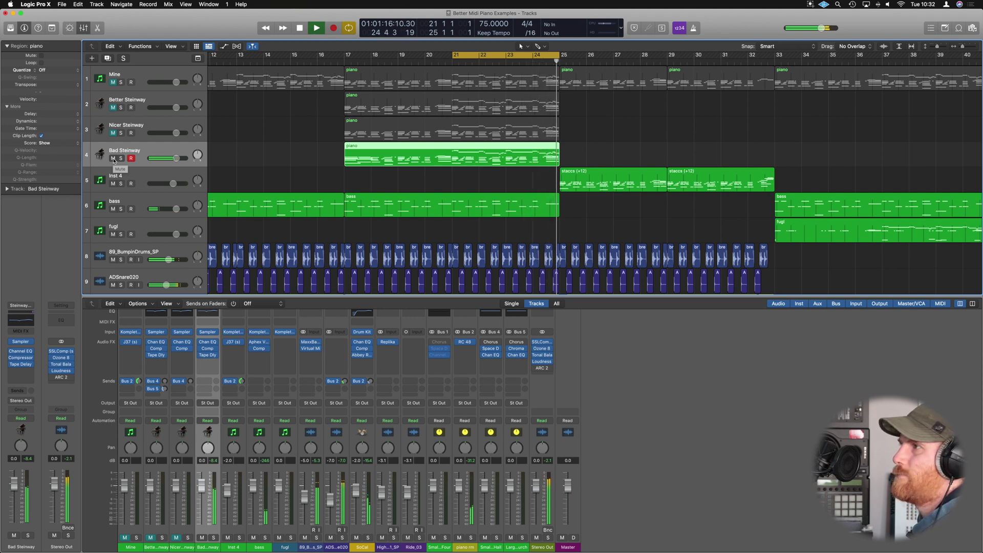
# - Mute Bad Steinway, audition Nicer Steinway, then switch back to Better Steinway
pyautogui.click(113, 159)
pyautogui.click(113, 133)
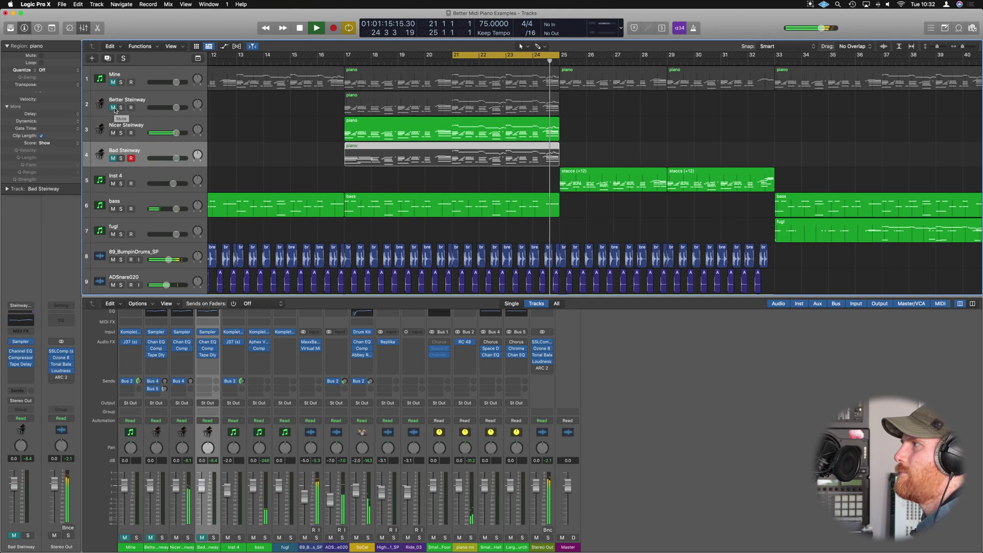
pyautogui.click(113, 133)
pyautogui.click(113, 108)
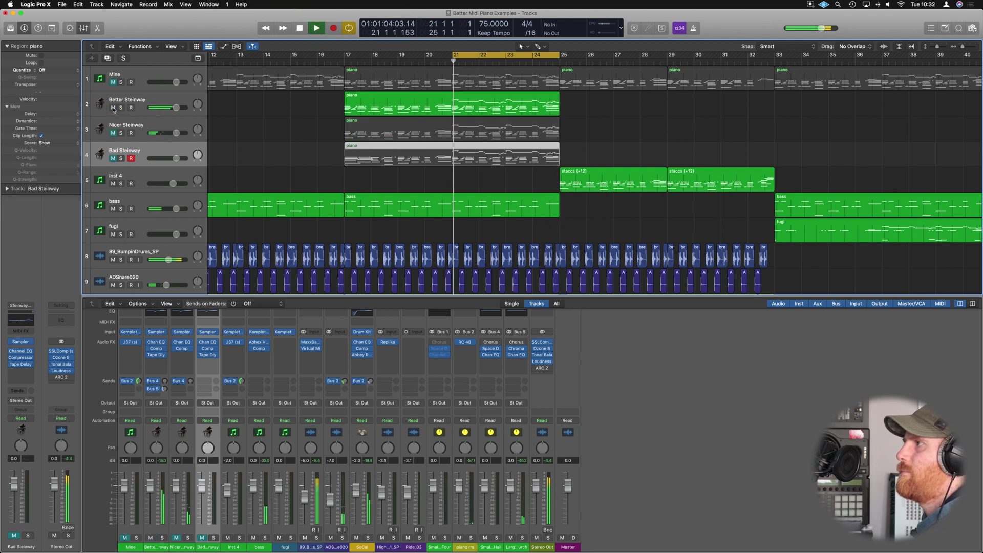